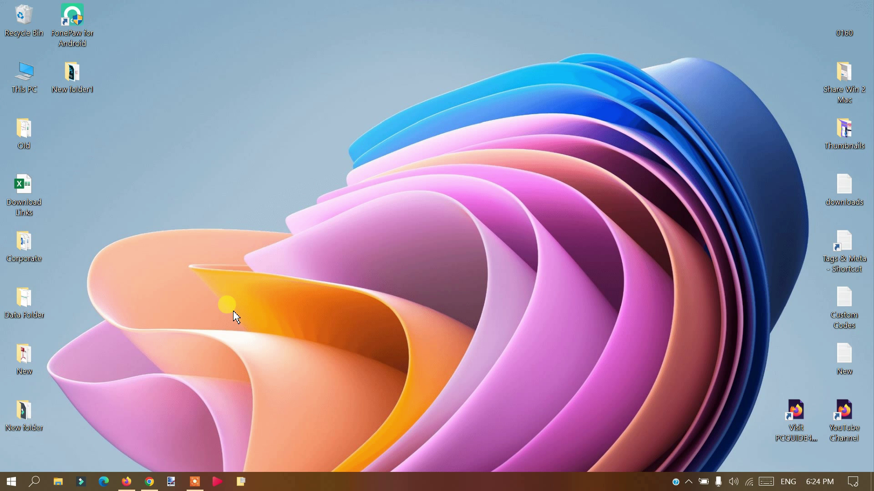
- Launch Word from Windows search and create a new blank document
{"action": "key", "text": "super"}
{"action": "type", "text": "word"}
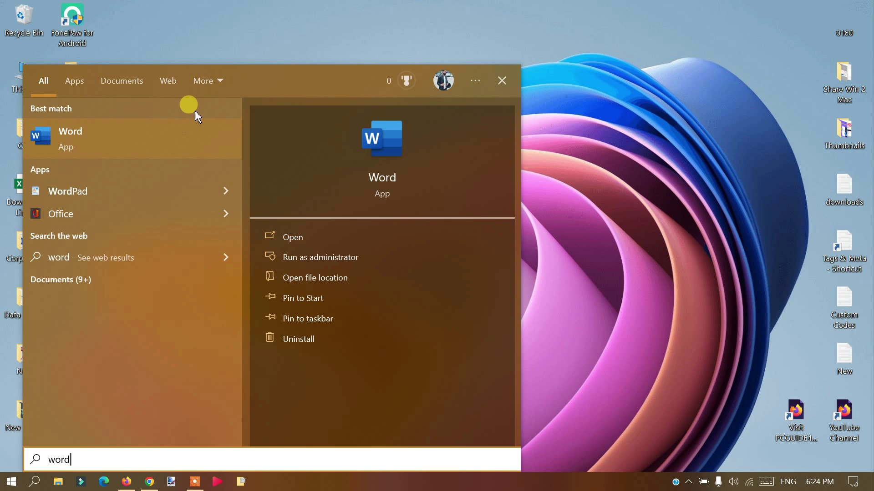
{"action": "left_click", "coordinate": [145, 152]}
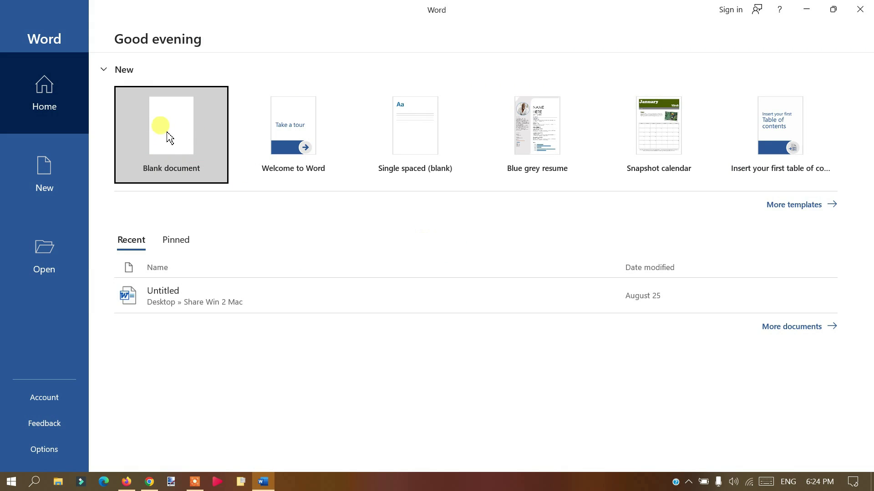
{"action": "left_click", "coordinate": [171, 135]}
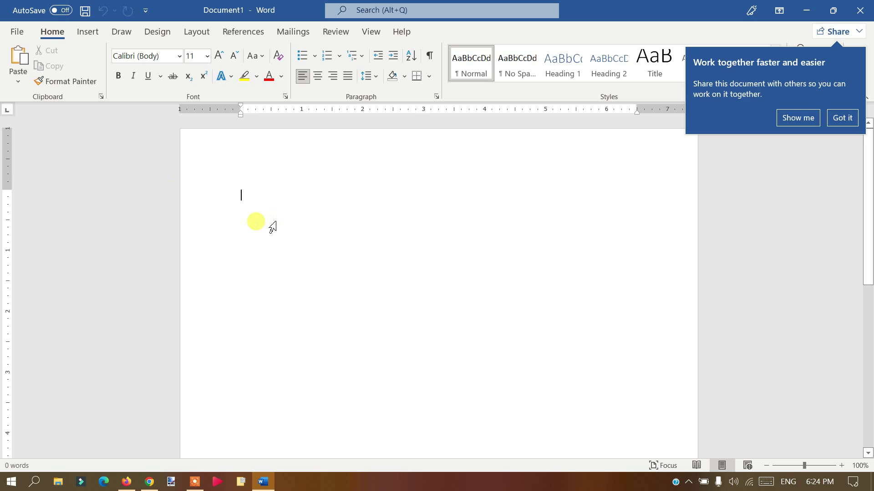
- Check Office Update Options on Word's Account page without changes, then return to Document1
{"action": "left_click", "coordinate": [17, 32]}
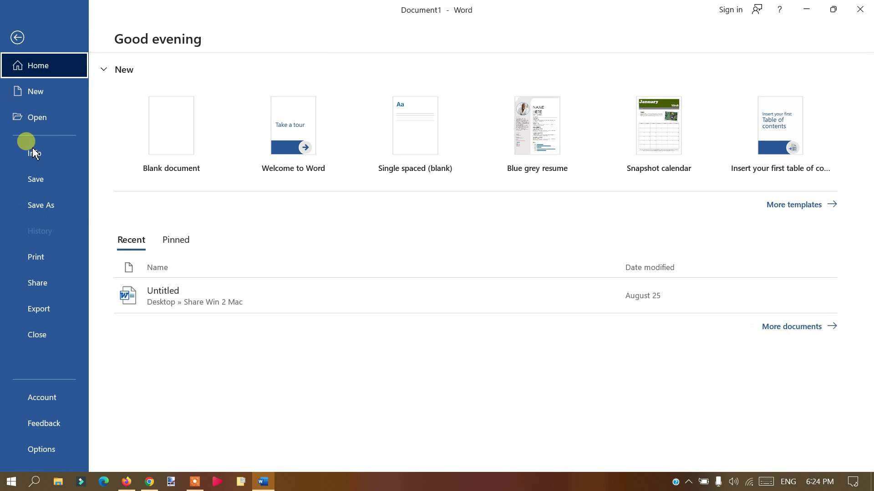
{"action": "left_click", "coordinate": [54, 400]}
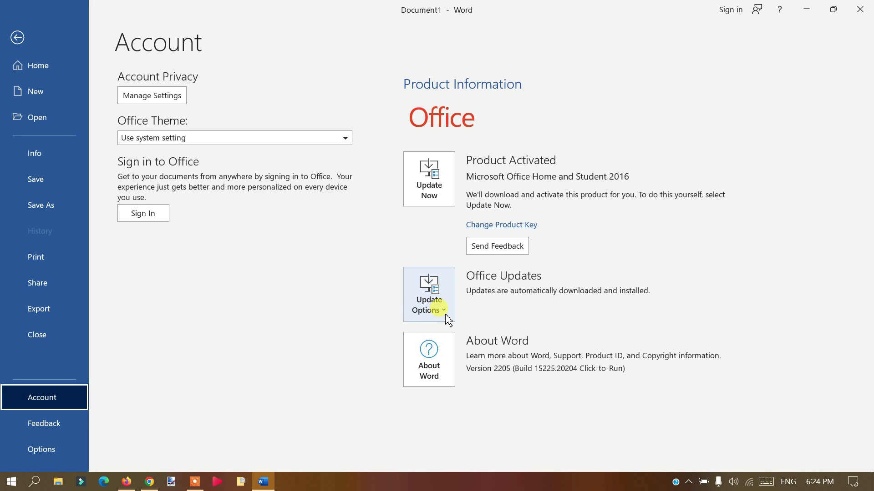
{"action": "left_click", "coordinate": [446, 313]}
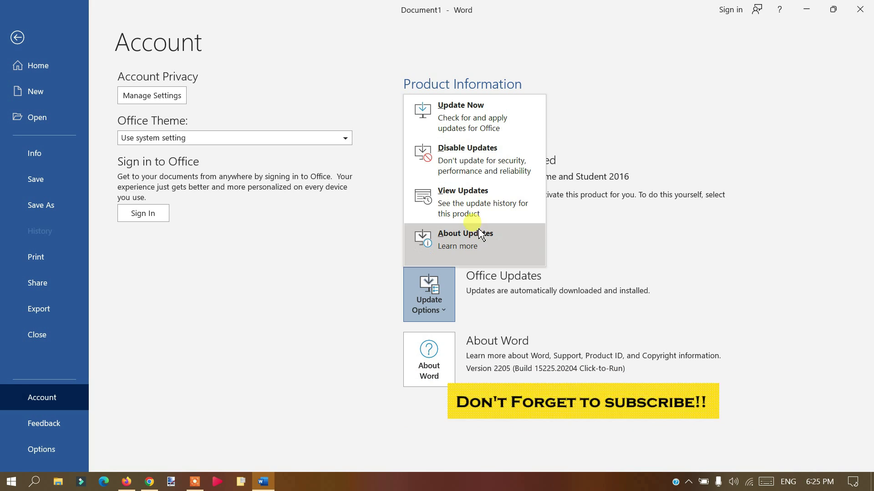
{"action": "left_click", "coordinate": [641, 249]}
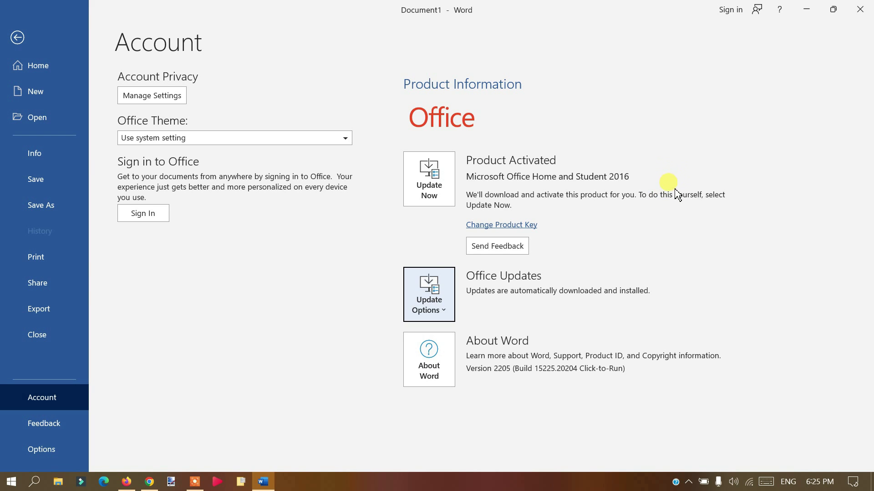
{"action": "key", "text": "Escape"}
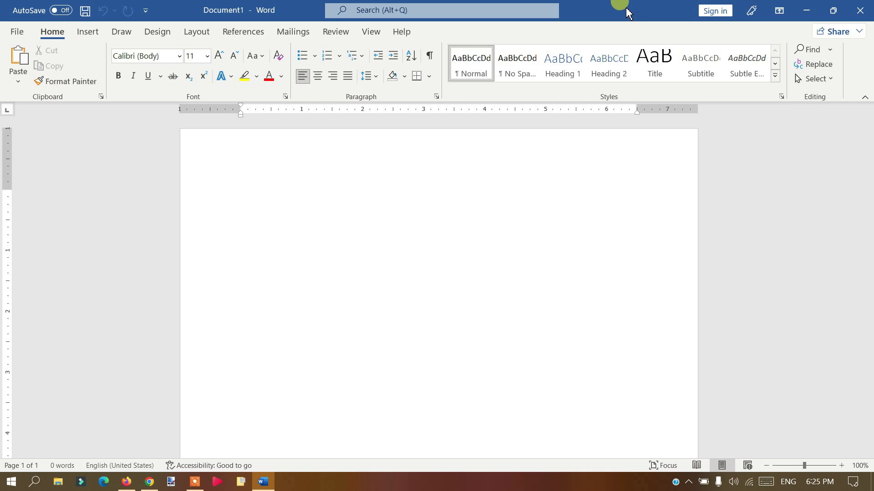
- Close the Word window to reveal the desktop
{"action": "left_click", "coordinate": [862, 13]}
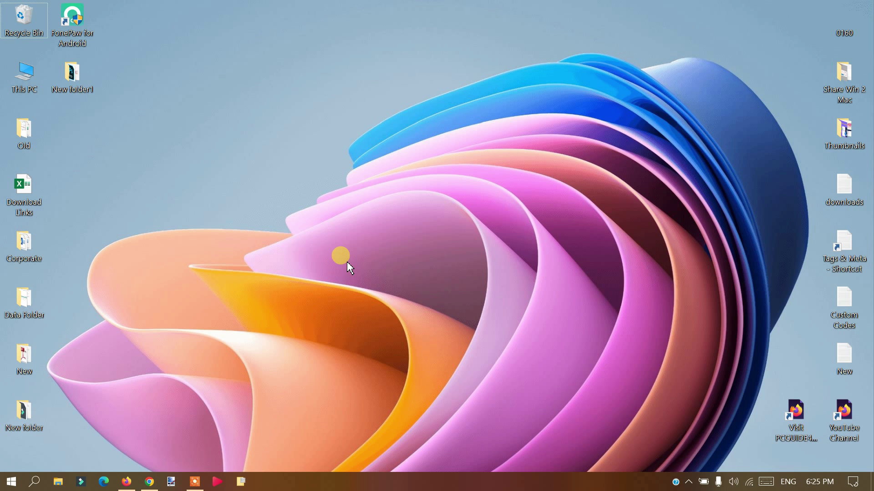
- Run regedit from the Run dialog to open Registry Editor
{"action": "key", "text": "super+r"}
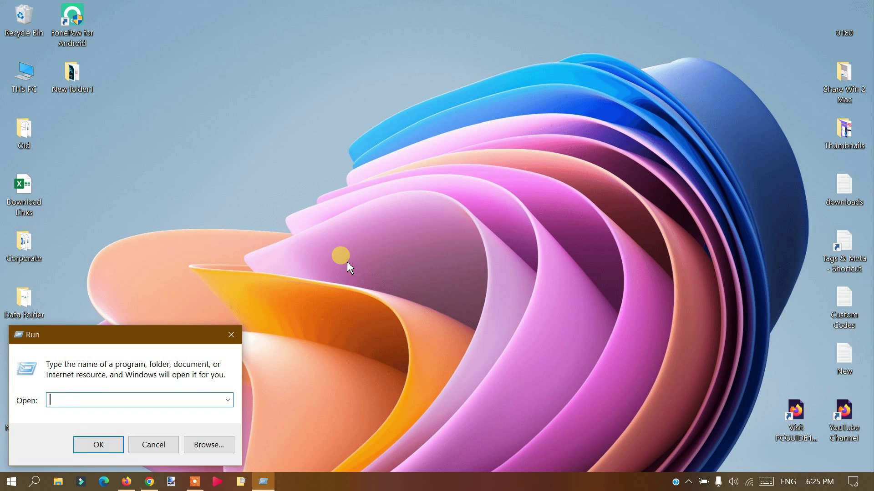
{"action": "type", "text": "re"}
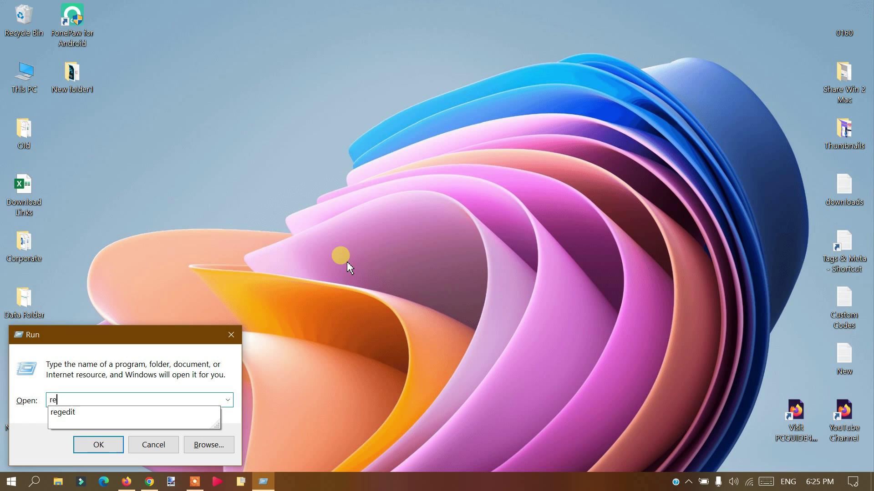
{"action": "type", "text": "gdi"}
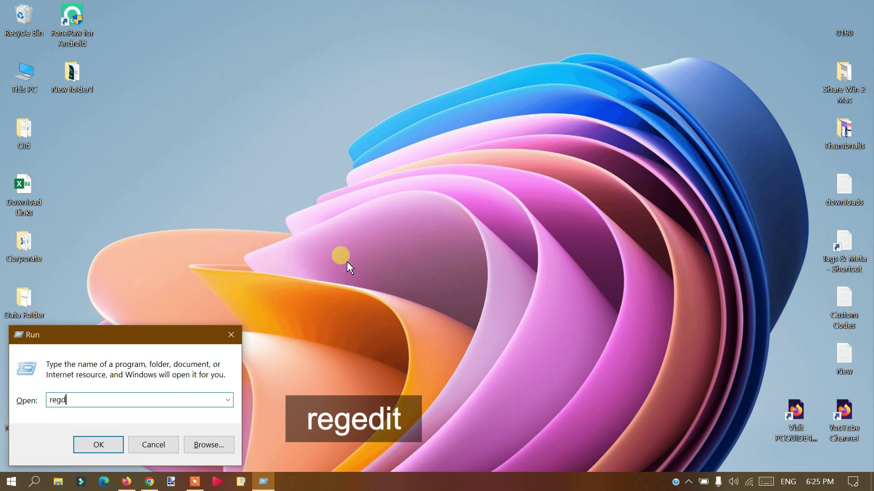
{"action": "key", "text": "BackSpace"}
{"action": "type", "text": "edit"}
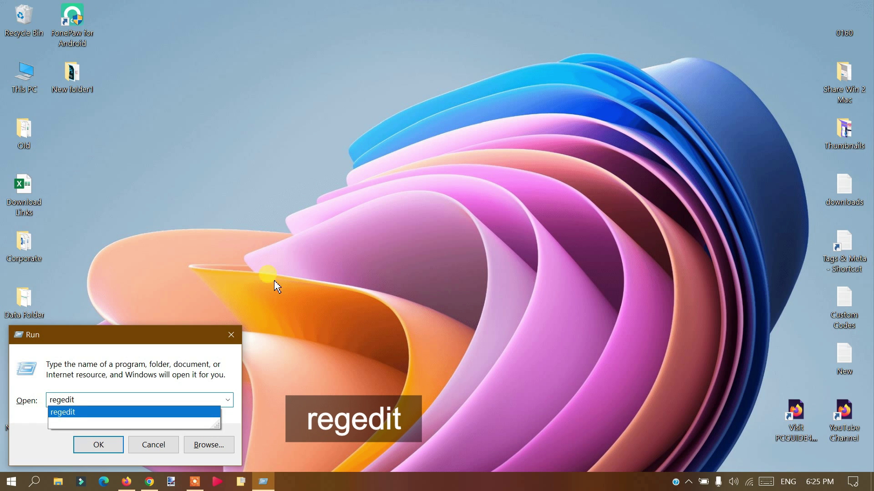
{"action": "left_click", "coordinate": [98, 445]}
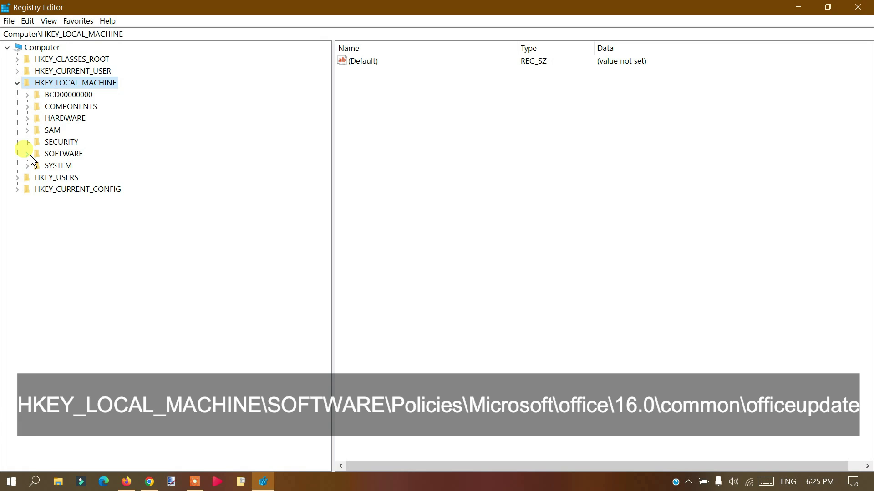
- Expand SOFTWARE\Policies\Microsoft\office\16.0\common and select the officeupdate key
{"action": "left_click", "coordinate": [29, 154]}
{"action": "scroll", "coordinate": [68, 177], "scroll_direction": "down", "scroll_amount": 5}
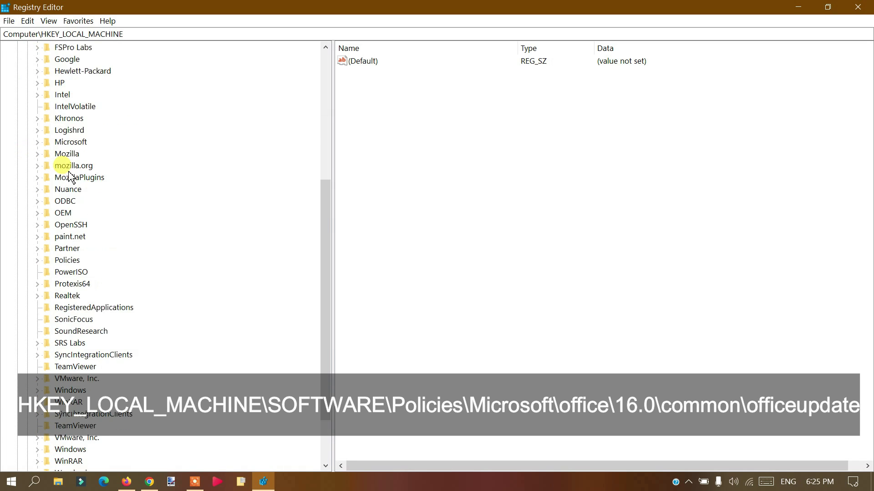
{"action": "scroll", "coordinate": [69, 178], "scroll_direction": "down", "scroll_amount": 2}
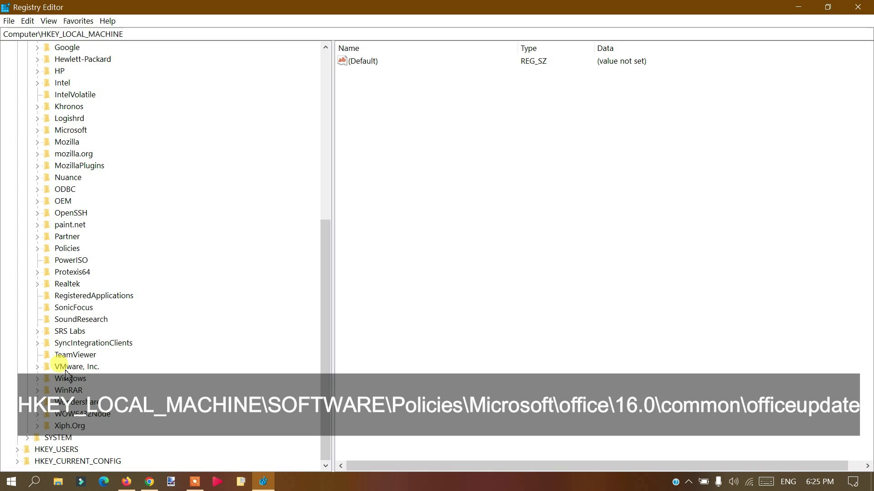
{"action": "left_click", "coordinate": [37, 248]}
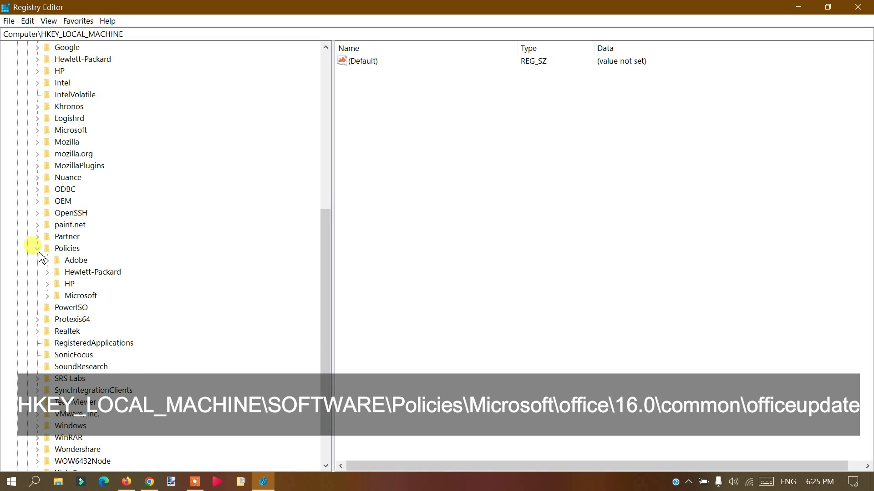
{"action": "left_click", "coordinate": [47, 296]}
{"action": "scroll", "coordinate": [82, 273], "scroll_direction": "down", "scroll_amount": 4}
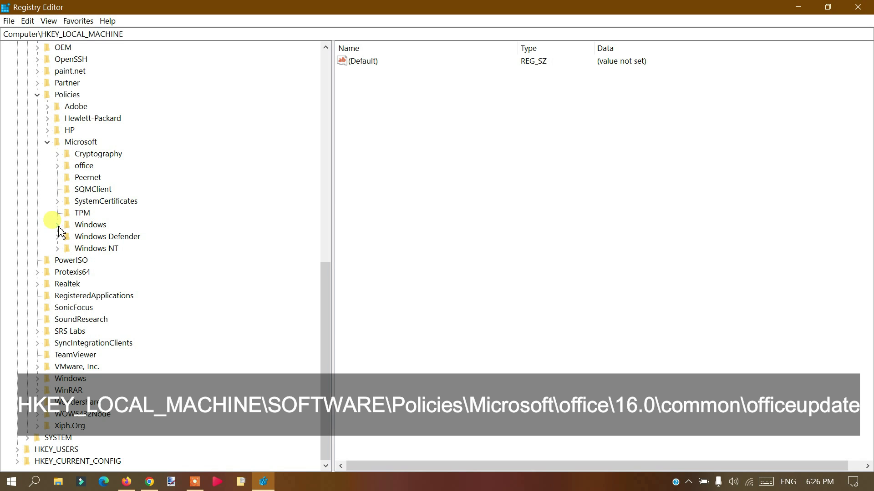
{"action": "left_click", "coordinate": [58, 166]}
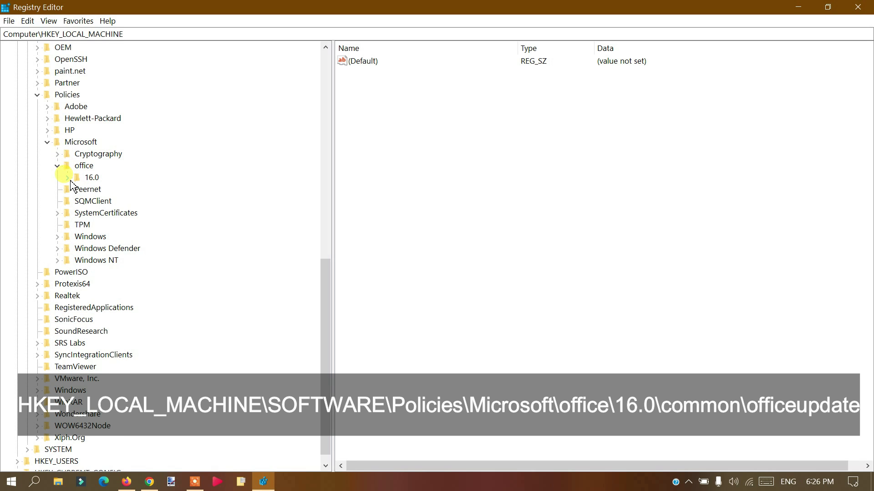
{"action": "left_click", "coordinate": [68, 178]}
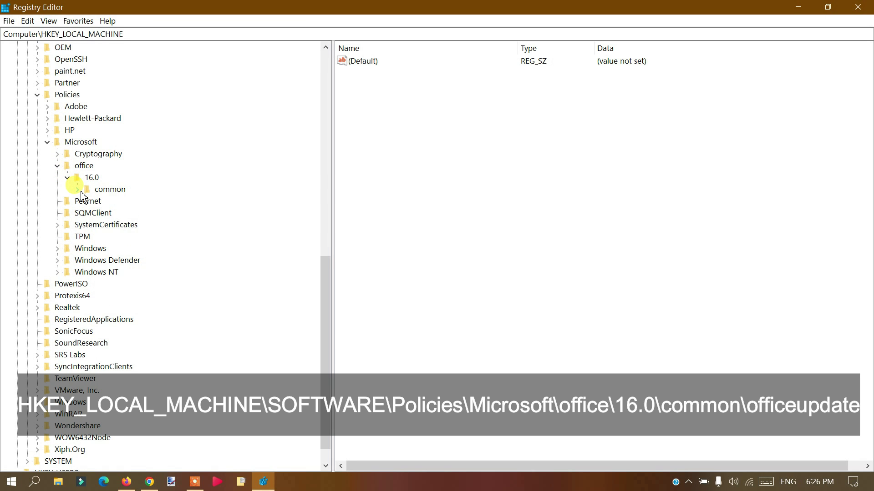
{"action": "left_click", "coordinate": [78, 189]}
{"action": "left_click", "coordinate": [125, 202]}
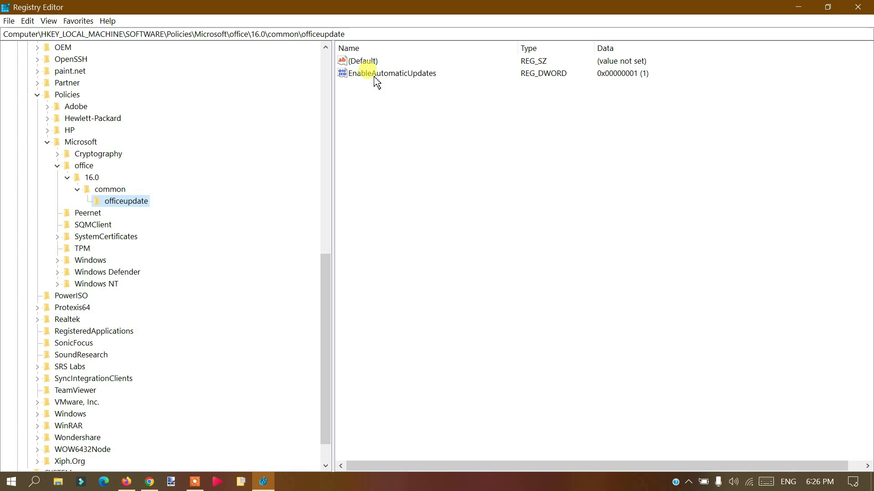
- Change EnableAutomaticUpdates value data from 1 to 0 using Modify
{"action": "left_click", "coordinate": [374, 76]}
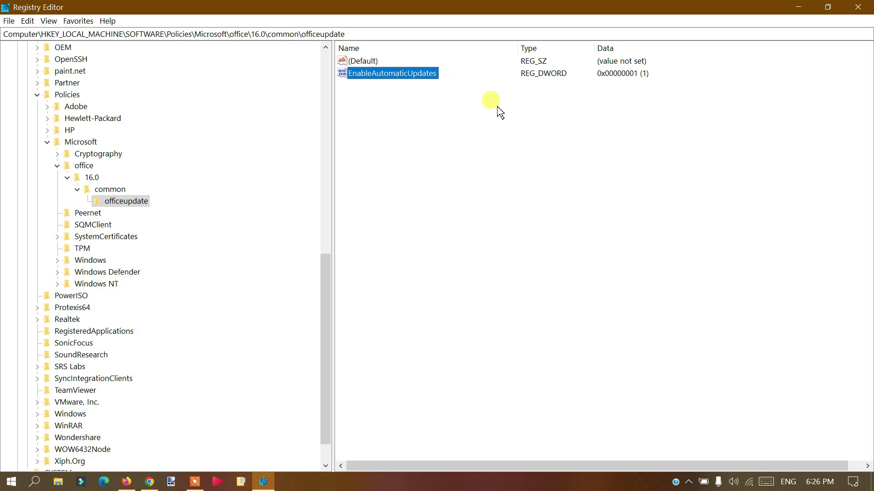
{"action": "right_click", "coordinate": [420, 75]}
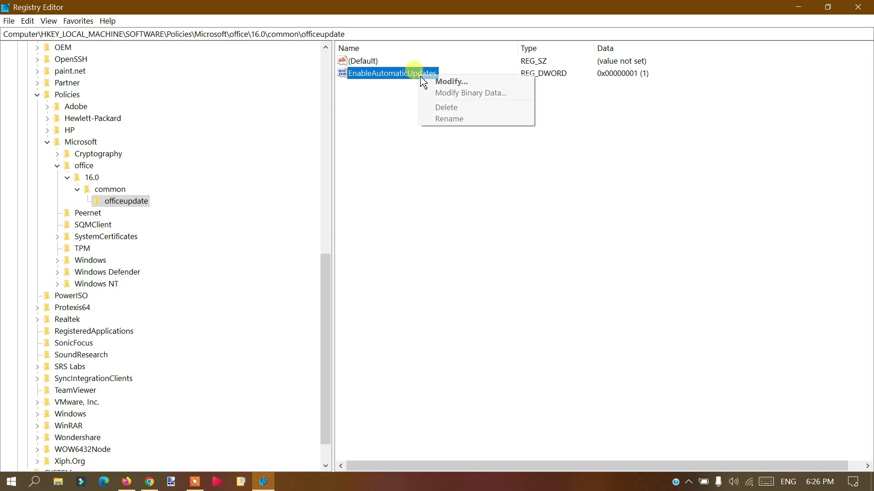
{"action": "left_click", "coordinate": [452, 82]}
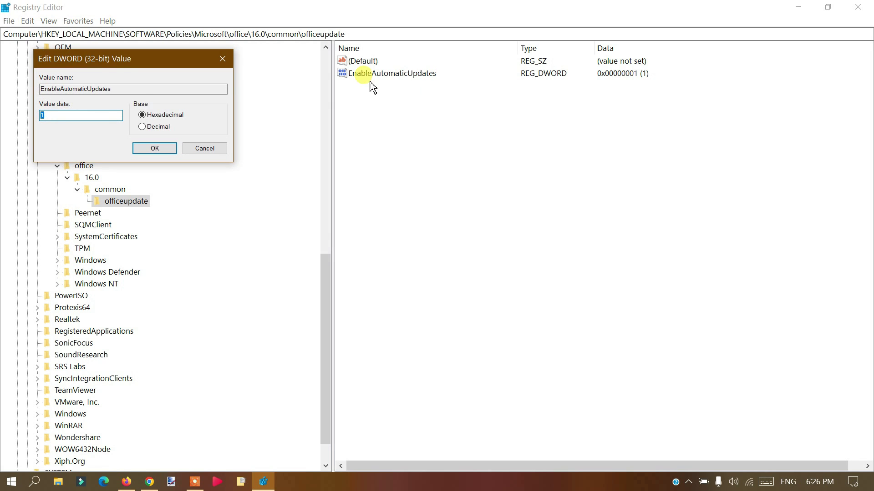
{"action": "left_click_drag", "start_coordinate": [97, 116], "coordinate": [39, 116]}
{"action": "type", "text": "0"}
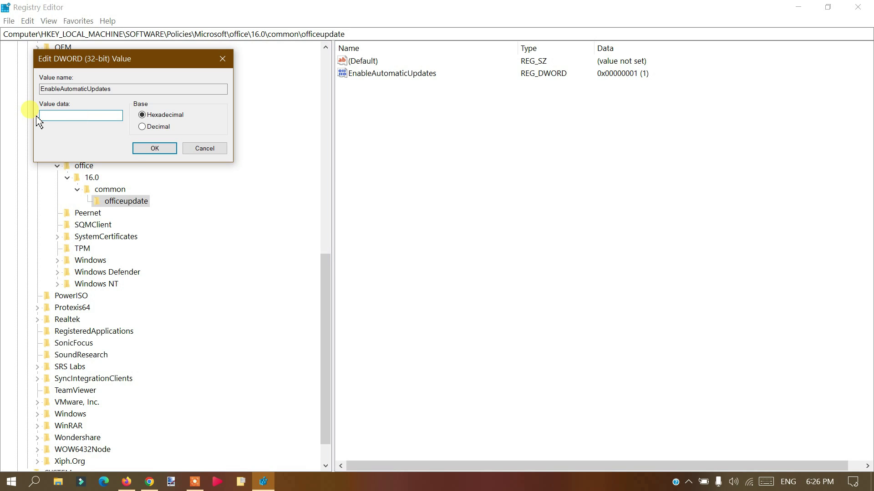
{"action": "left_click", "coordinate": [155, 148]}
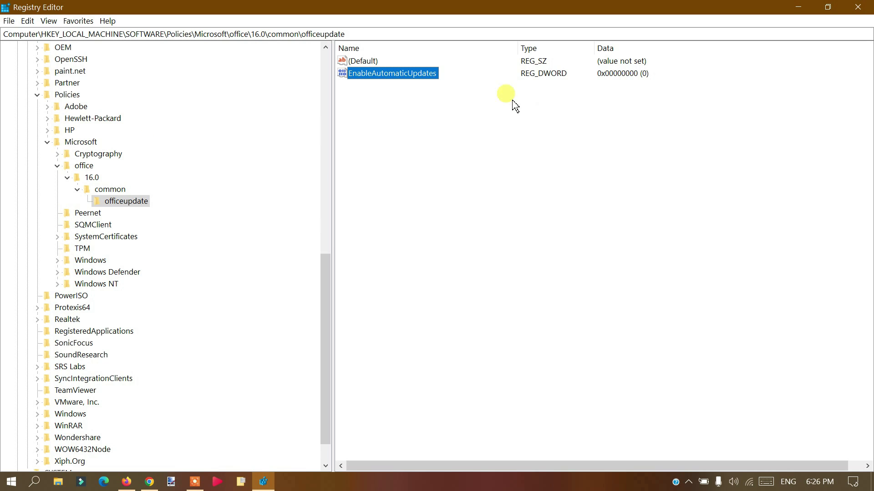
{"action": "left_click", "coordinate": [637, 81]}
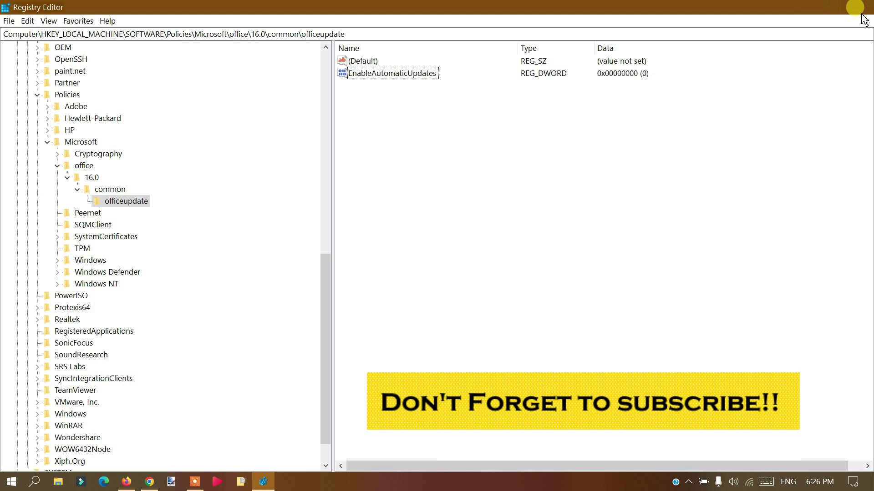
- Close Registry Editor and refresh the desktop
{"action": "left_click", "coordinate": [857, 8]}
{"action": "right_click", "coordinate": [273, 226]}
{"action": "left_click", "coordinate": [293, 263]}
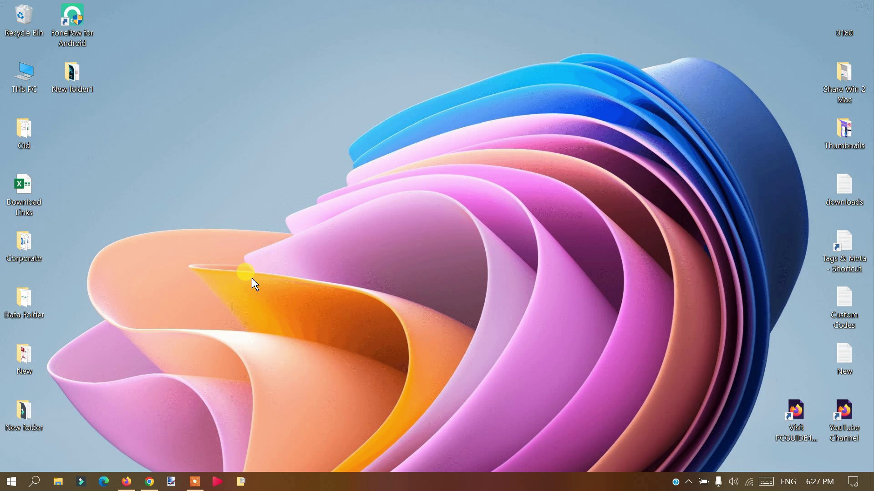
- Relaunch Word from Windows search and create a blank document
{"action": "key", "text": "super"}
{"action": "type", "text": "wor"}
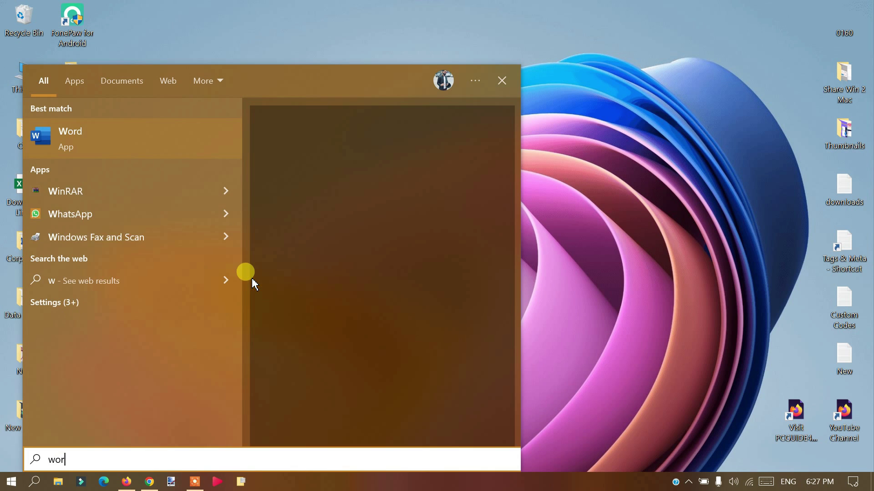
{"action": "left_click", "coordinate": [154, 142]}
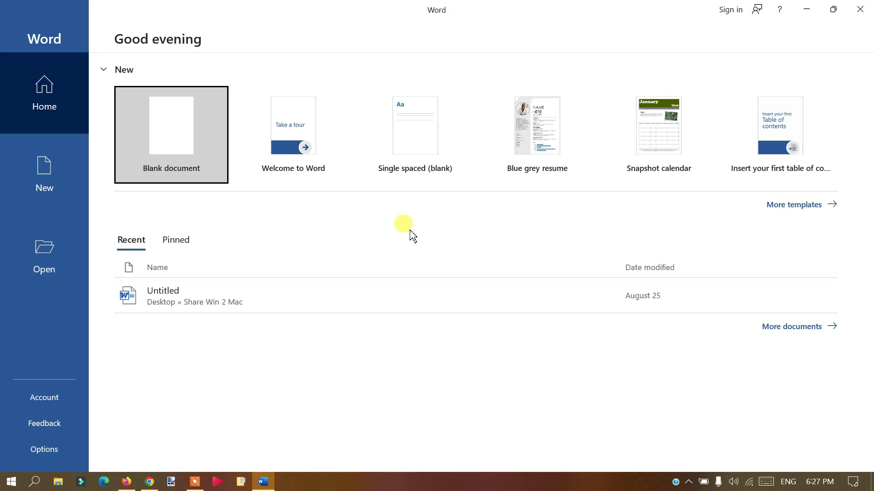
{"action": "left_click", "coordinate": [182, 137]}
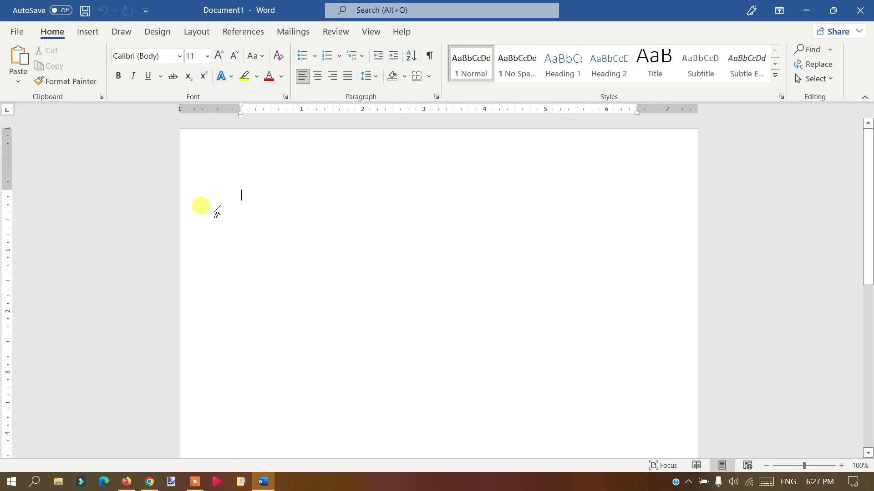
- Confirm Account page Update Options show 'This product will not be updated', then return to Document1
{"action": "left_click", "coordinate": [17, 32]}
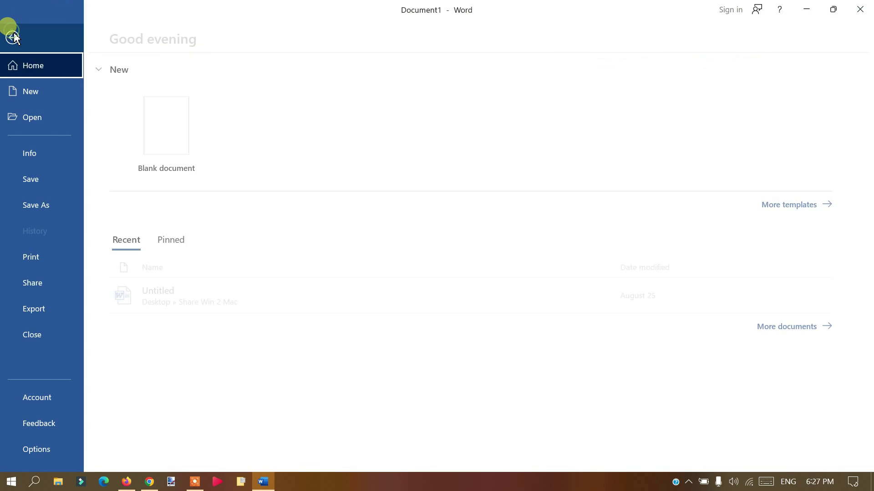
{"action": "left_click", "coordinate": [41, 397]}
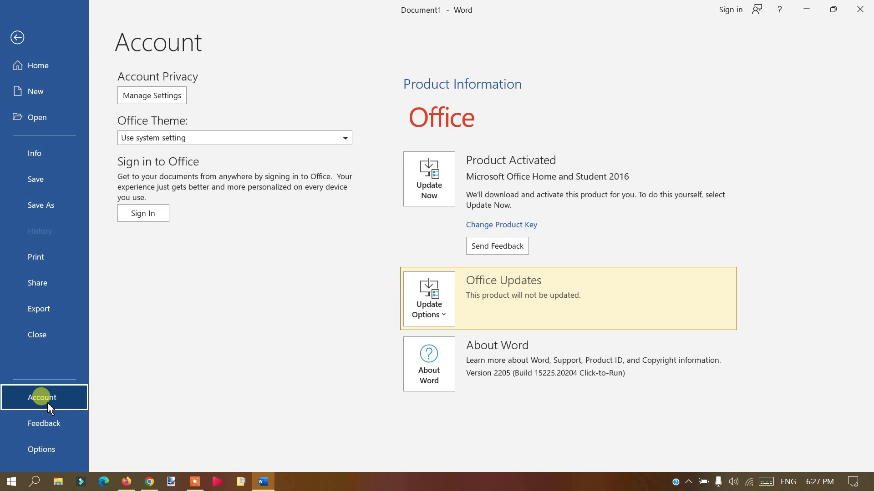
{"action": "left_click", "coordinate": [443, 318]}
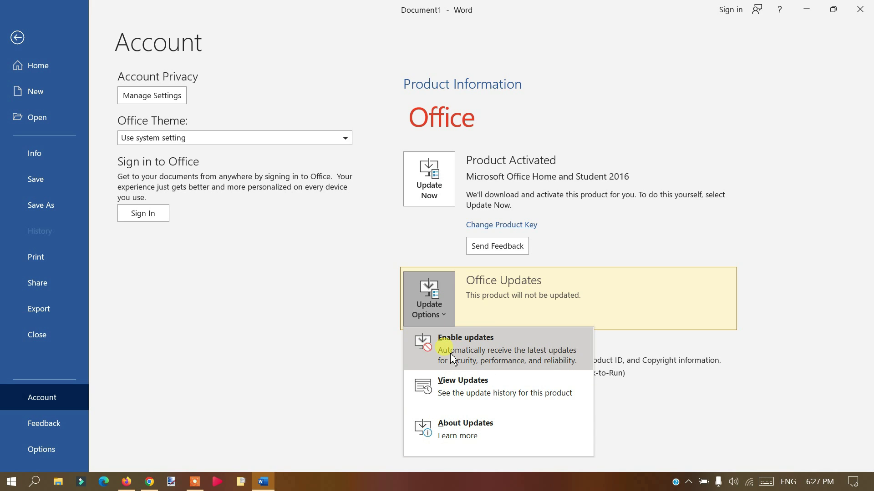
{"action": "left_click", "coordinate": [471, 348]}
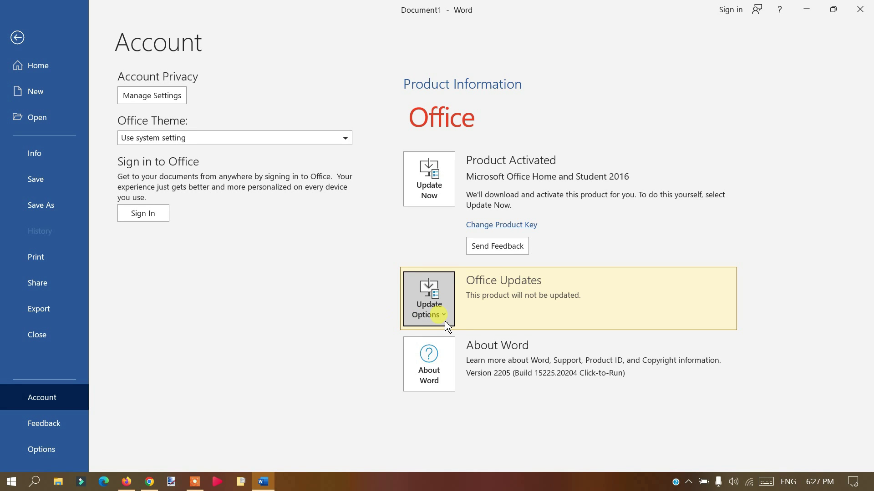
{"action": "left_click", "coordinate": [437, 310]}
{"action": "left_click", "coordinate": [461, 383]}
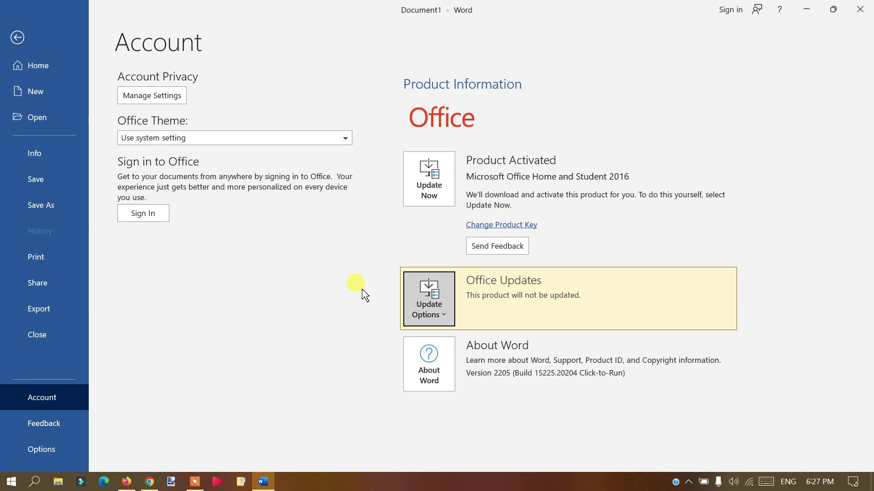
{"action": "key", "text": "Escape"}
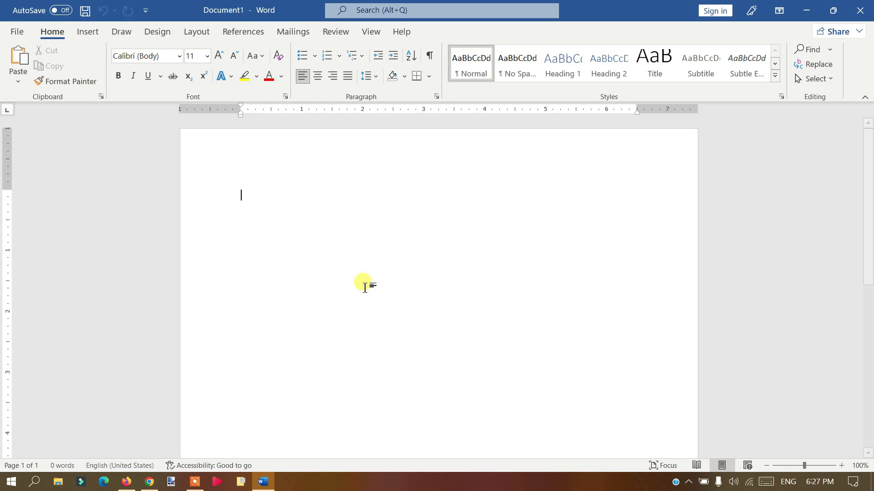